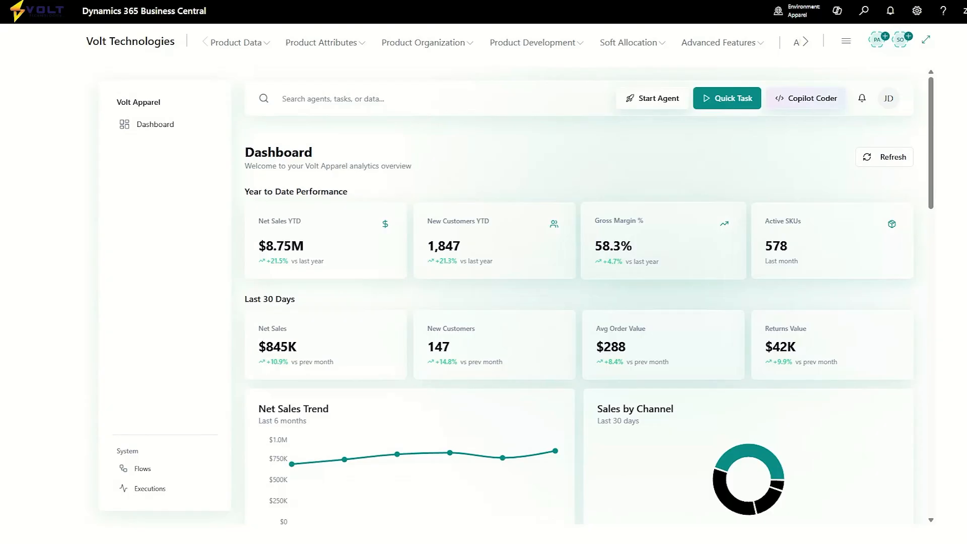
Find Demand Sequences, open the DEMAND SEQUENCE card to review its line priorities and demand types, and return to the dashboard.
left_click(864, 12)
type("demand")
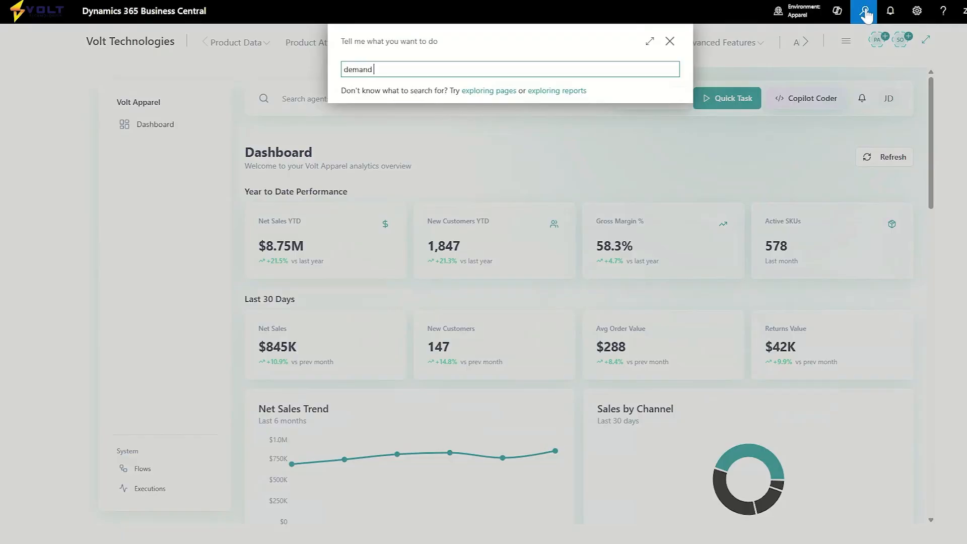
left_click(392, 141)
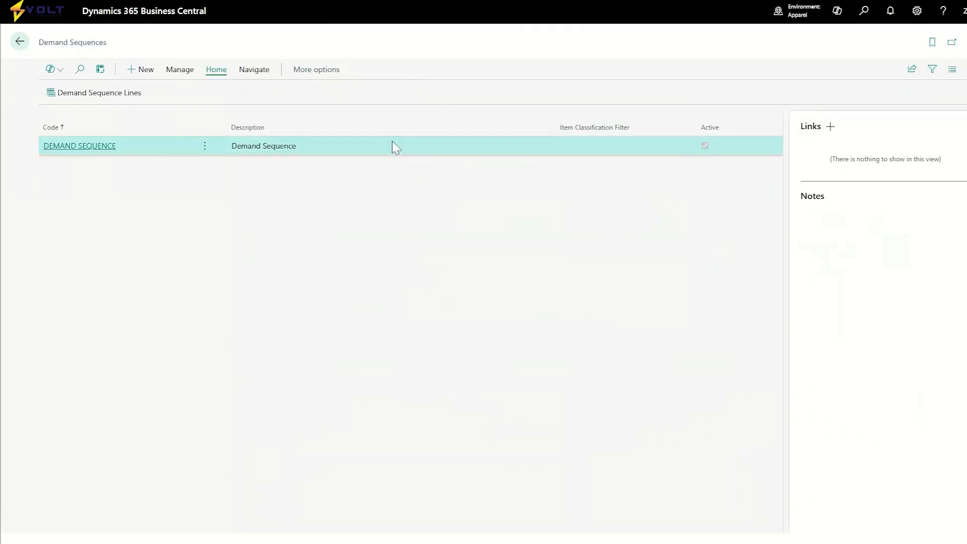
left_click(91, 150)
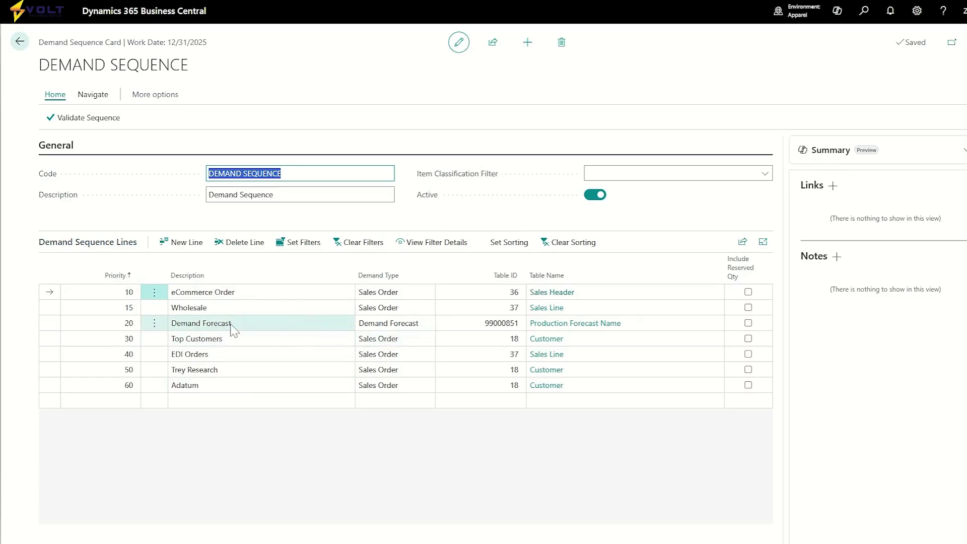
left_click(388, 293)
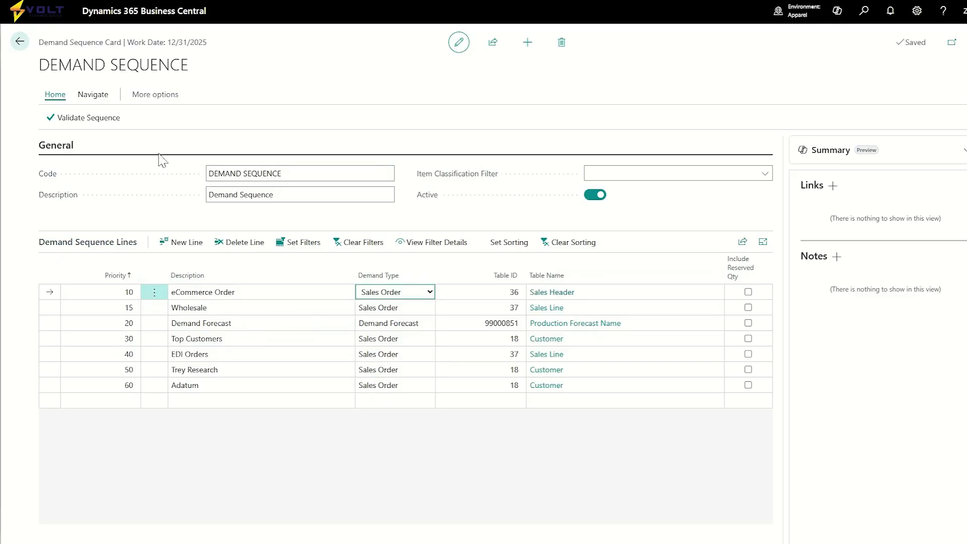
left_click(20, 43)
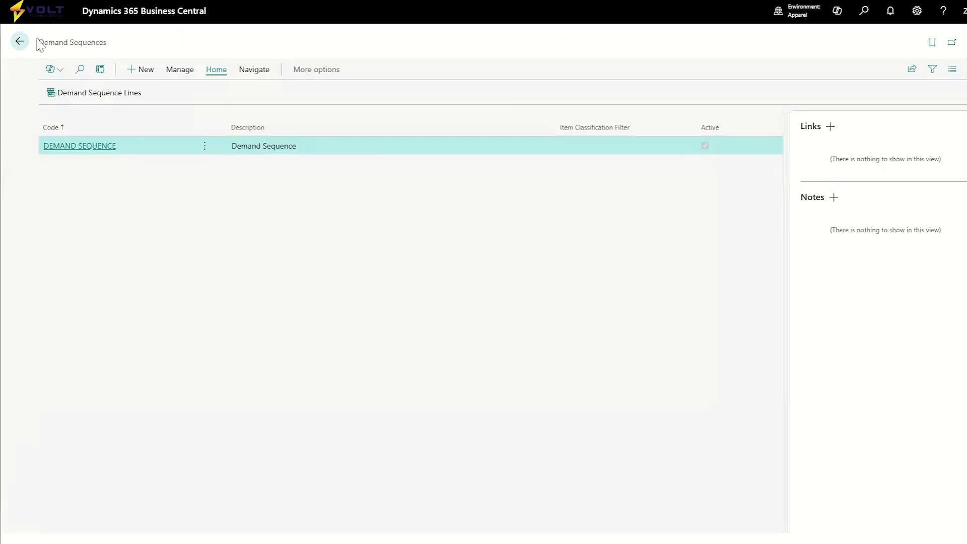
left_click(21, 44)
Find Supply Sequences and review the SUPPLY SEQUENCE card's lines at full width with the side details hidden, and return to the dashboard.
left_click(863, 12)
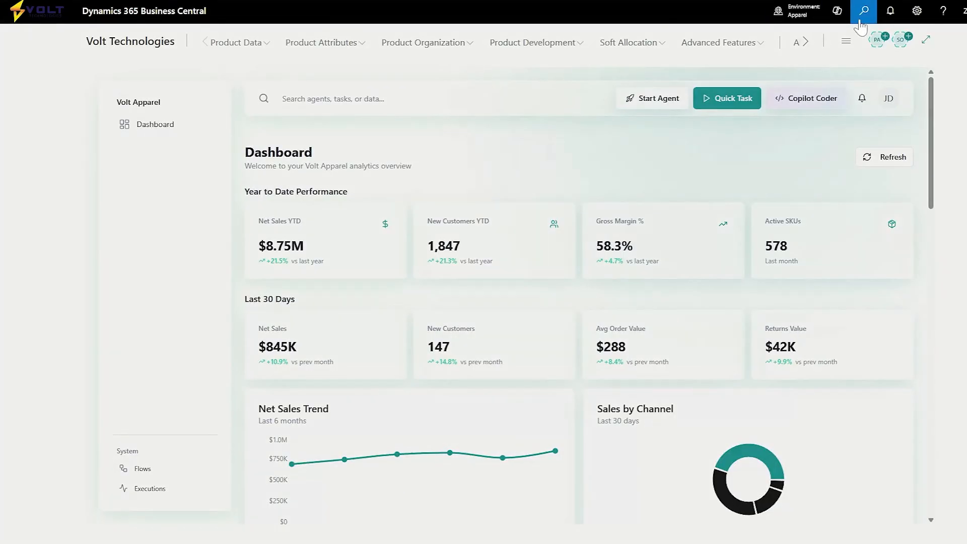
type("supply s")
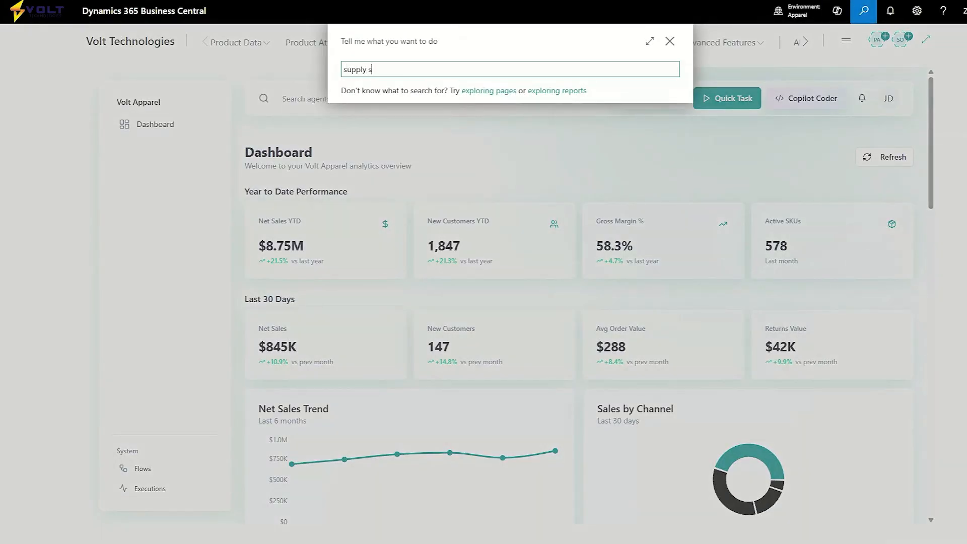
left_click(514, 117)
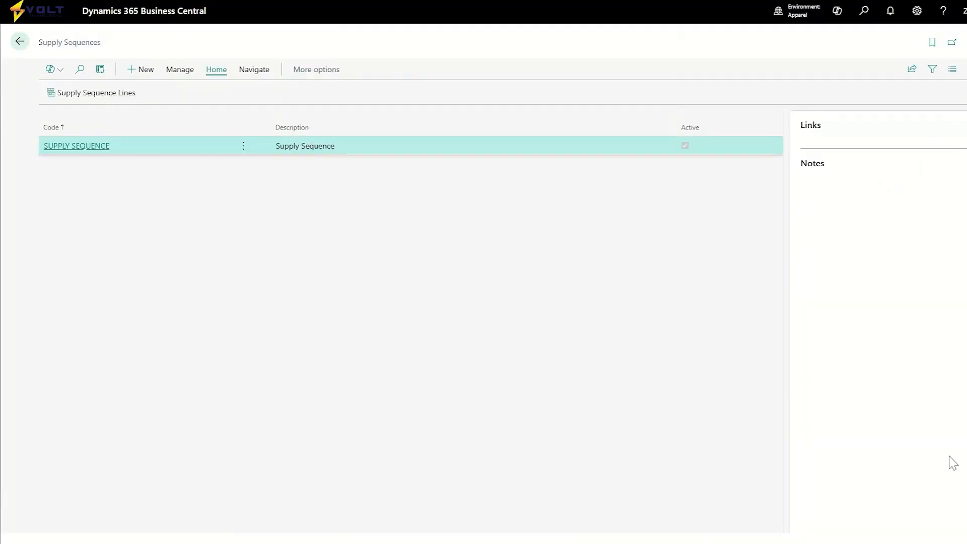
left_click(91, 150)
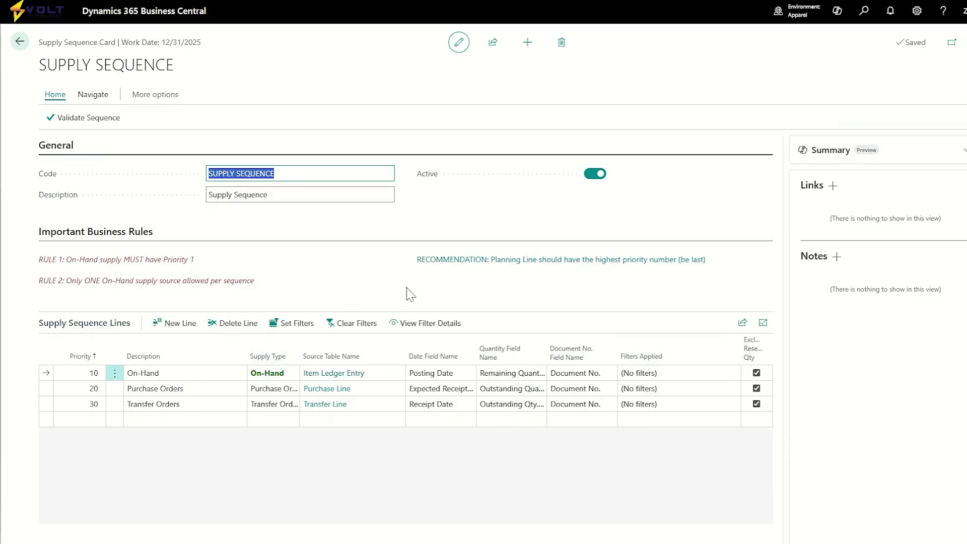
left_click(963, 102)
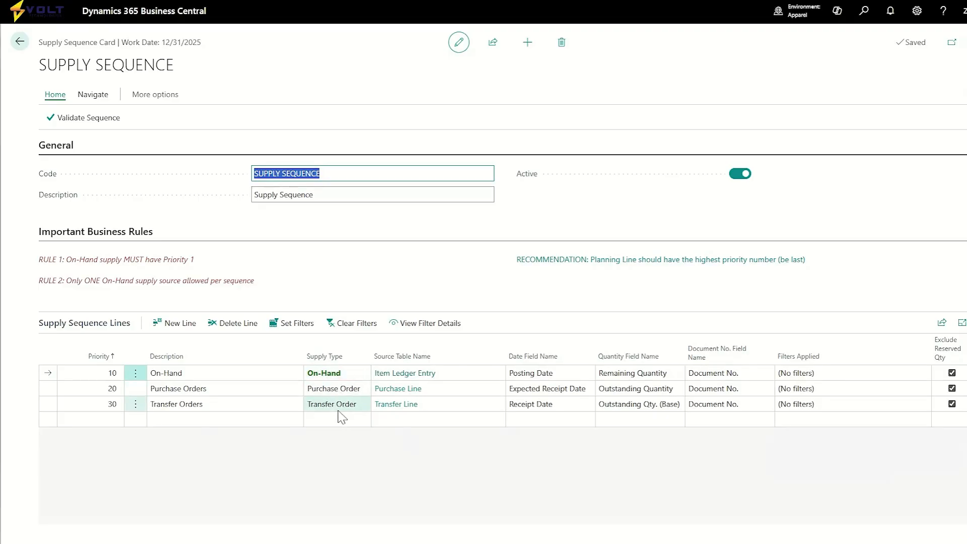
left_click(21, 42)
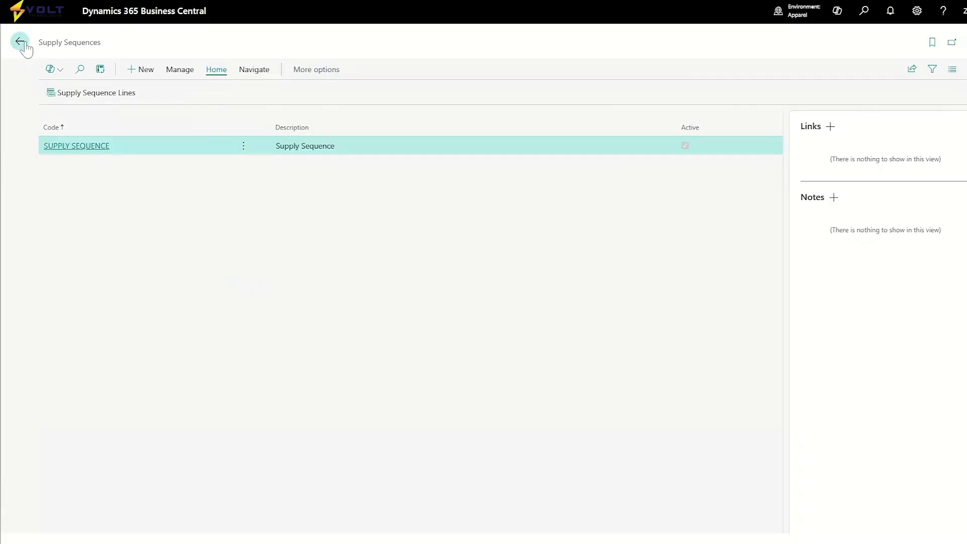
left_click(21, 43)
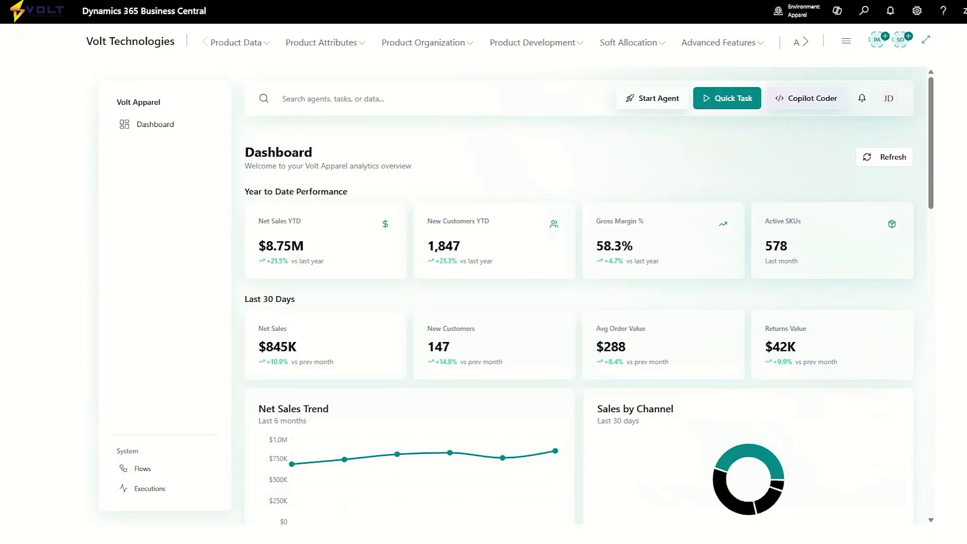
Search for the Period Templates list and open the PERIOD TEMPLATE card.
left_click(865, 13)
type("pe")
key("BackSpace")
key("BackSpace")
key("BackSpace")
type("per")
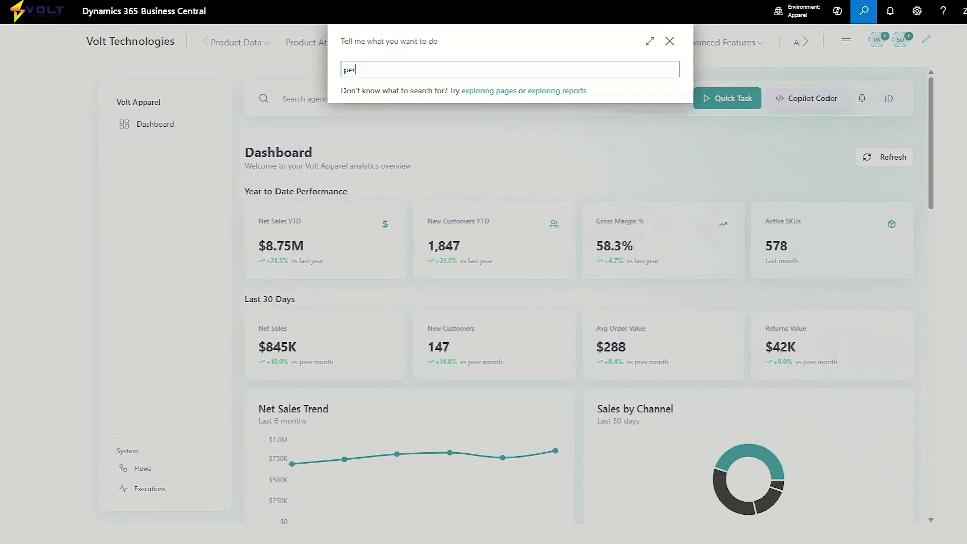
type("iod te")
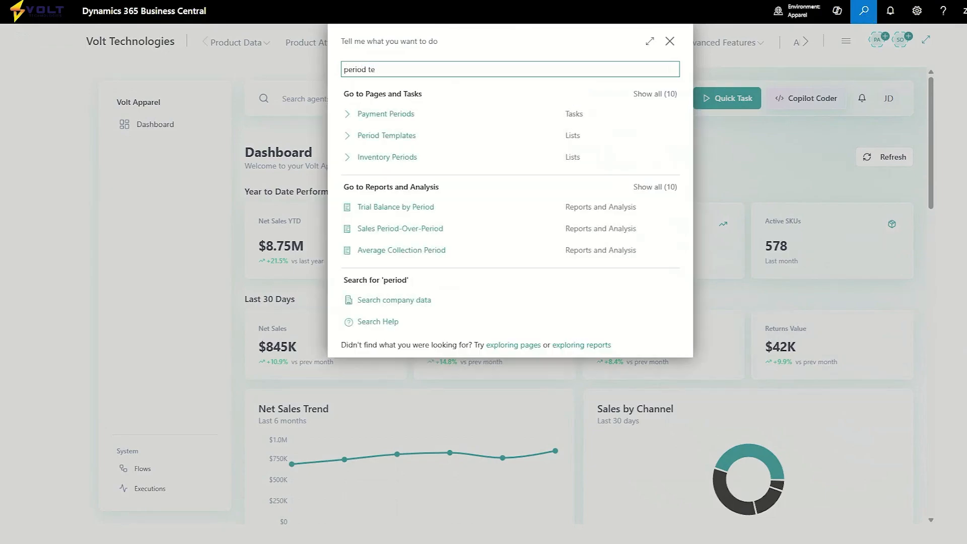
left_click(432, 115)
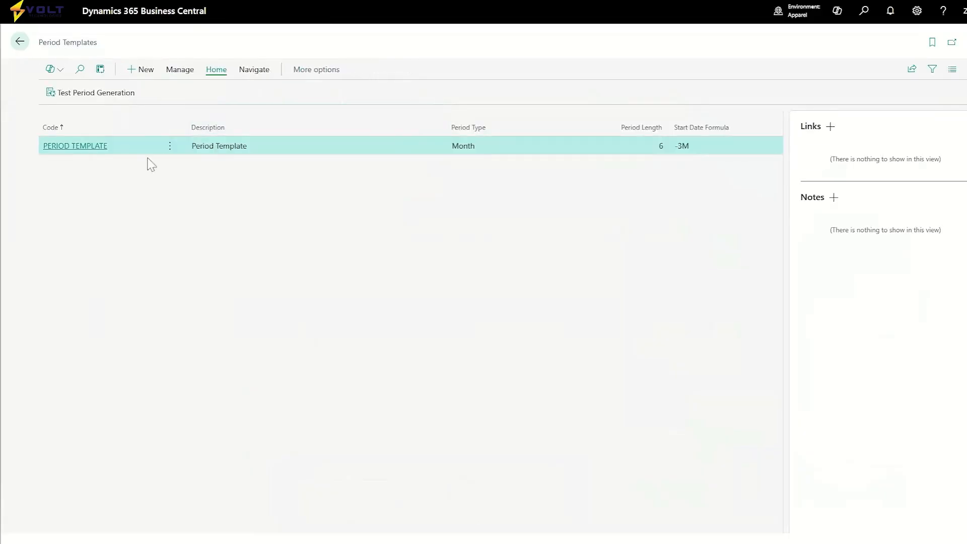
left_click(98, 146)
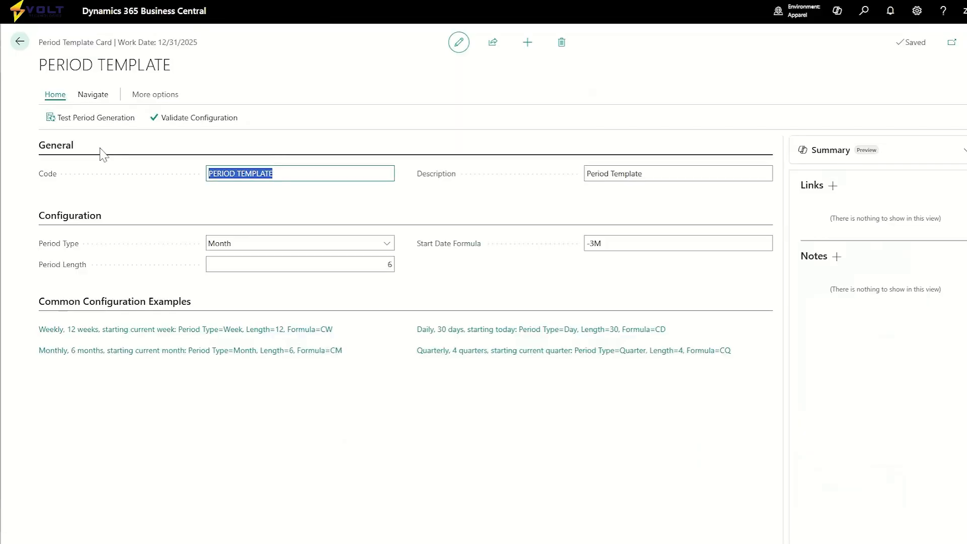
Review the template's period type and start date formula, run Test Period Generation, and return to the dashboard.
left_click(240, 249)
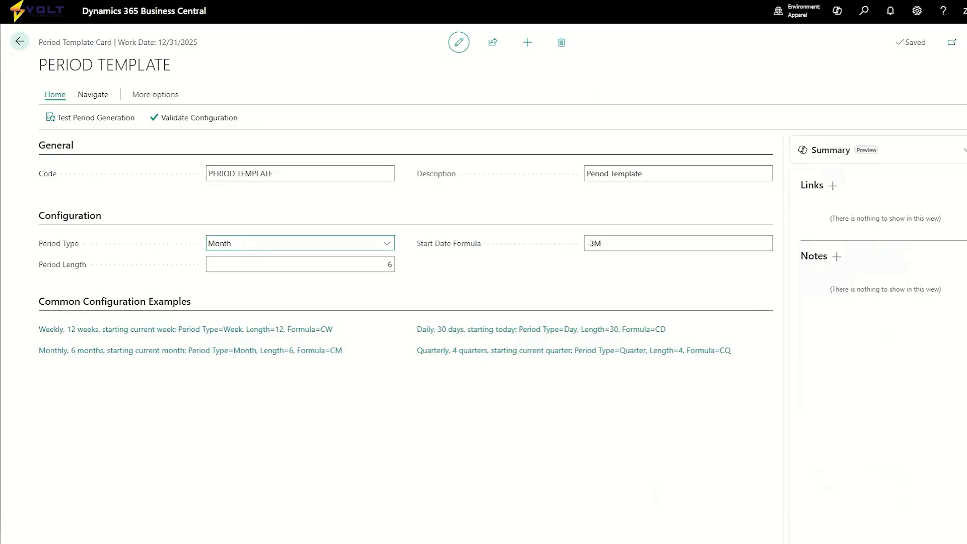
left_click(329, 198)
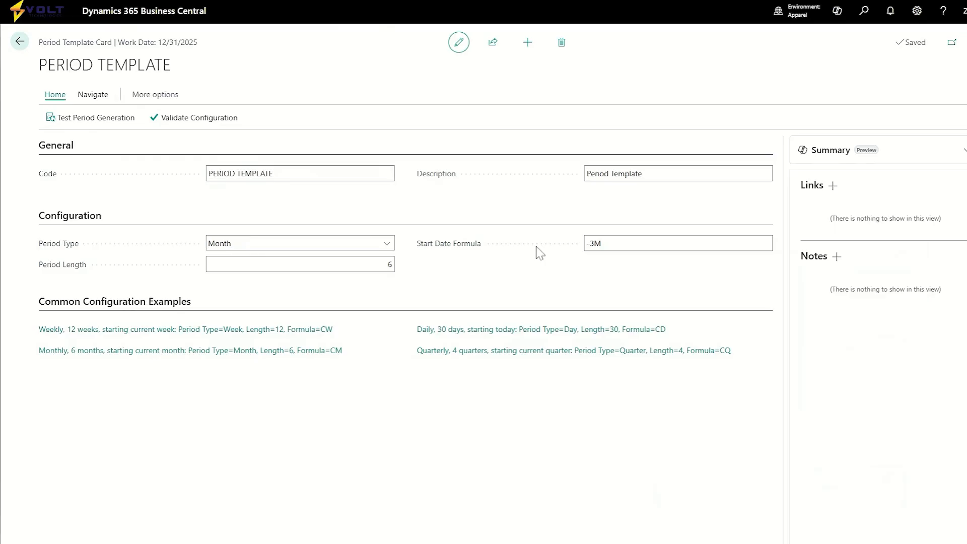
left_click(589, 247)
left_click(96, 118)
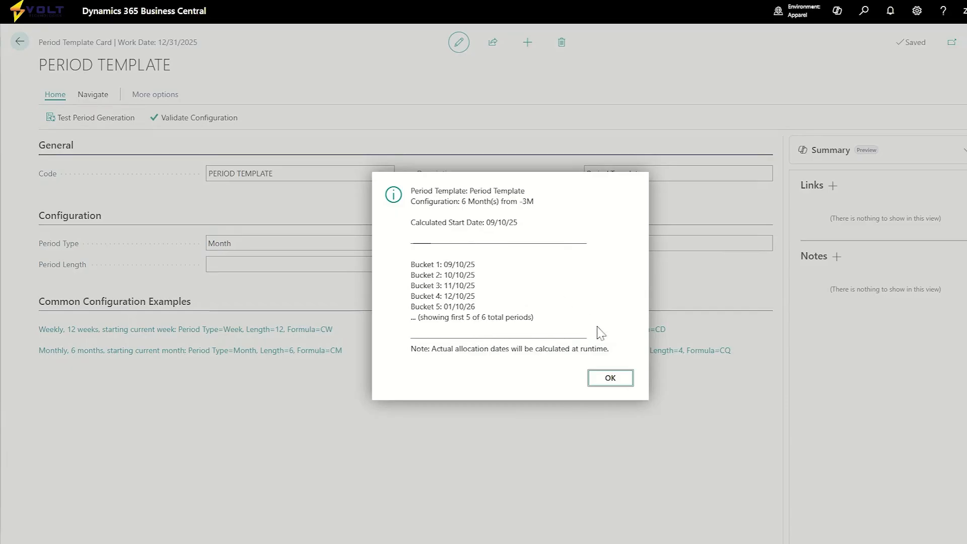
left_click(609, 378)
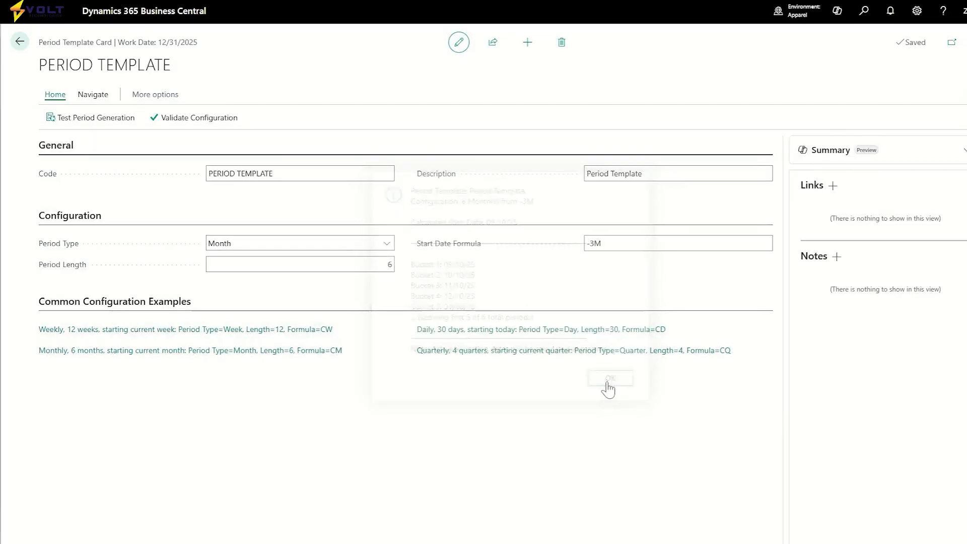
left_click(18, 42)
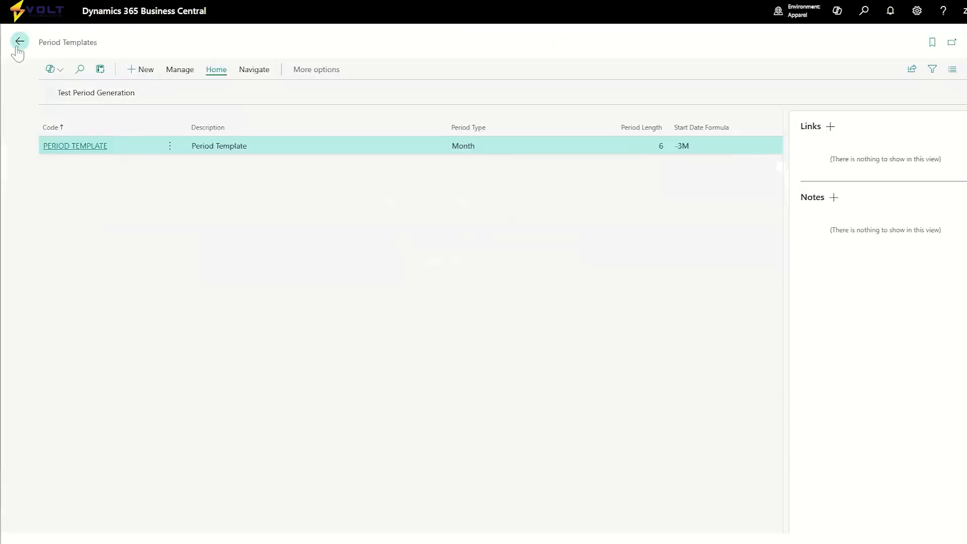
left_click(18, 43)
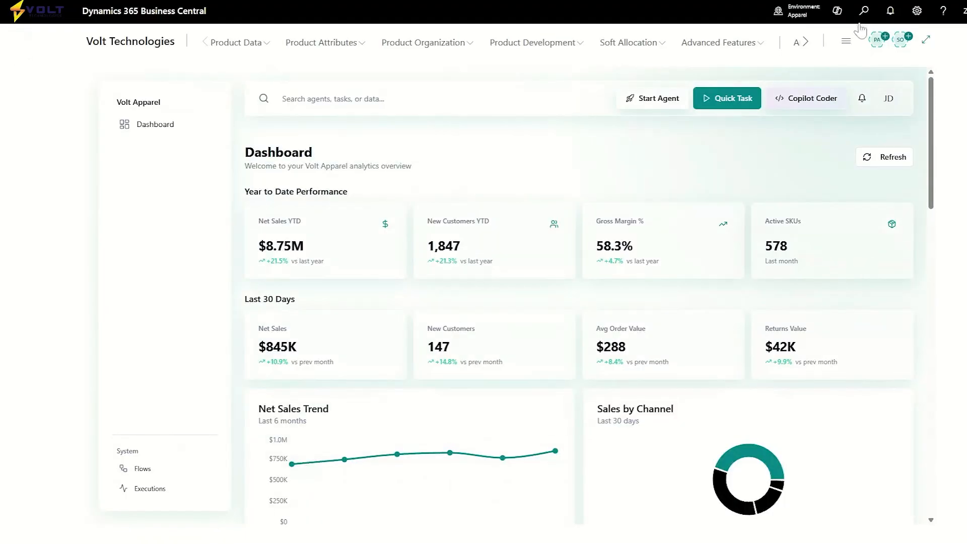
Search for Soft Allocation Plans and open the DEMO PLAN card.
left_click(863, 15)
left_click(864, 13)
type("soft ")
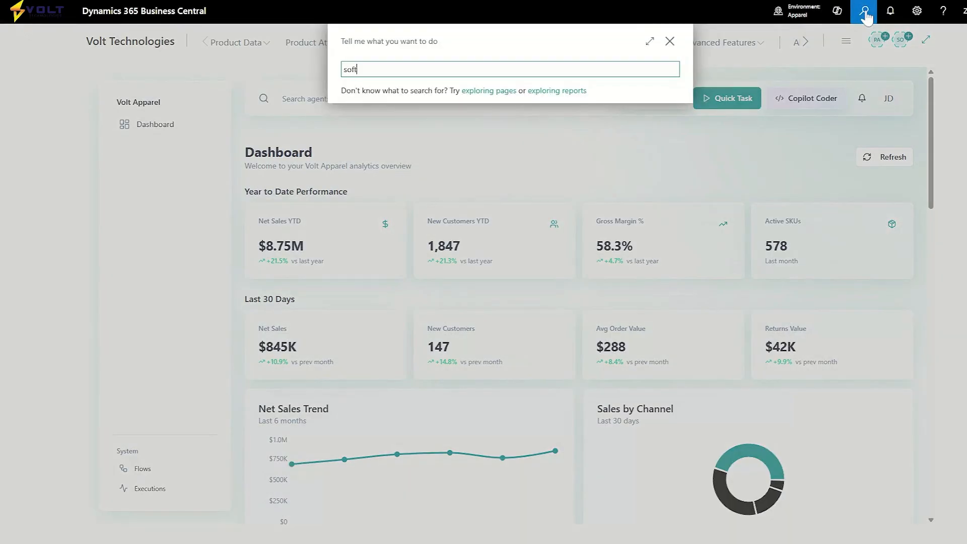
type("alloca")
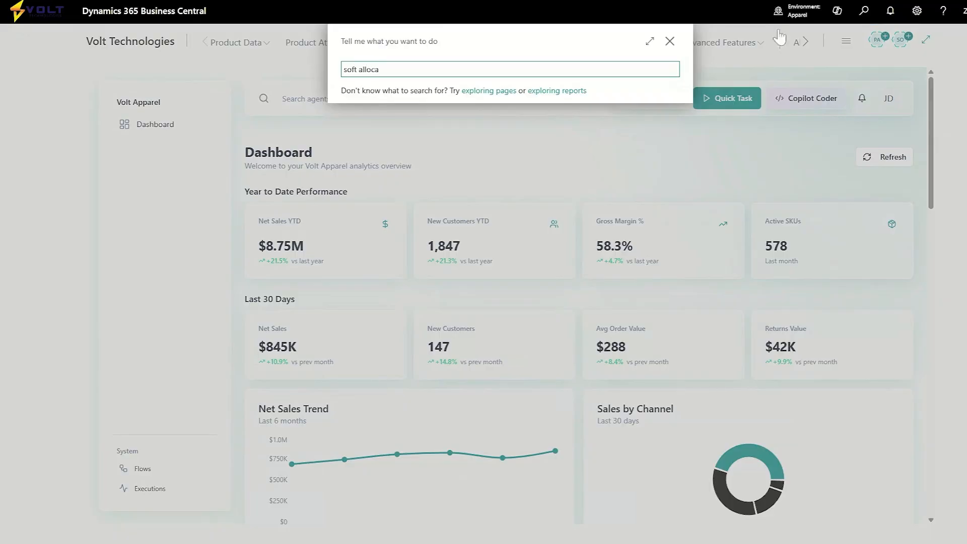
left_click(418, 115)
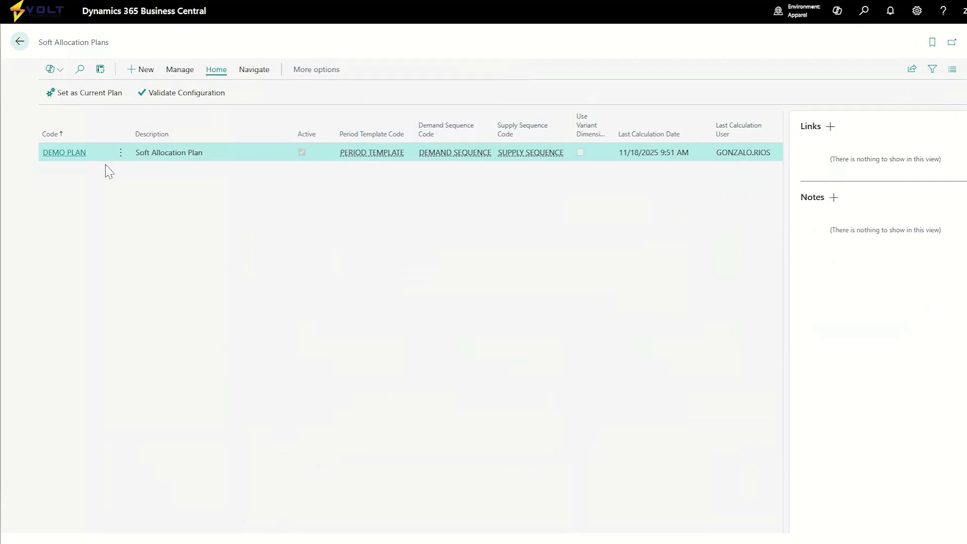
left_click(65, 155)
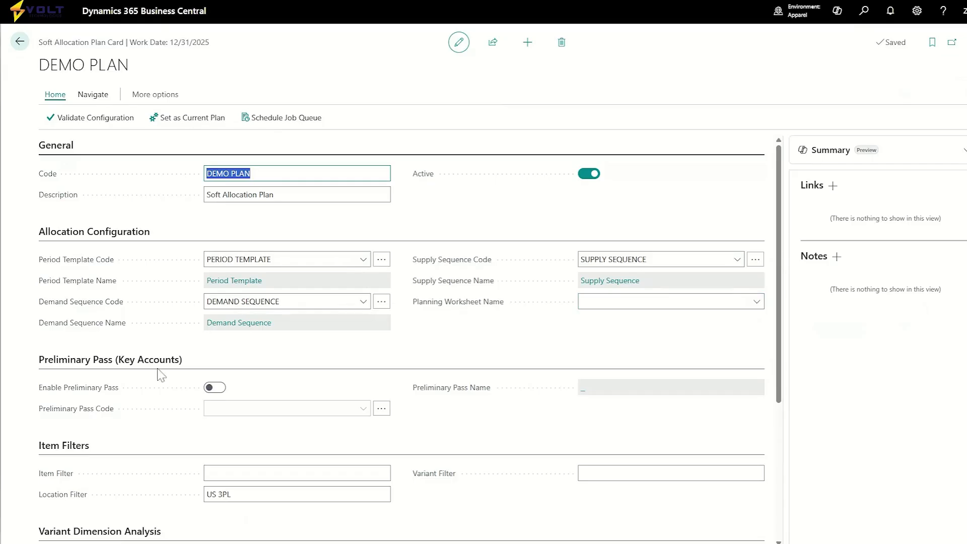
Examine the plan's preliminary pass, item filters, variant dimension and calculation history settings, and return to the dashboard.
left_click(94, 387)
scroll(210, 452, "down", 1)
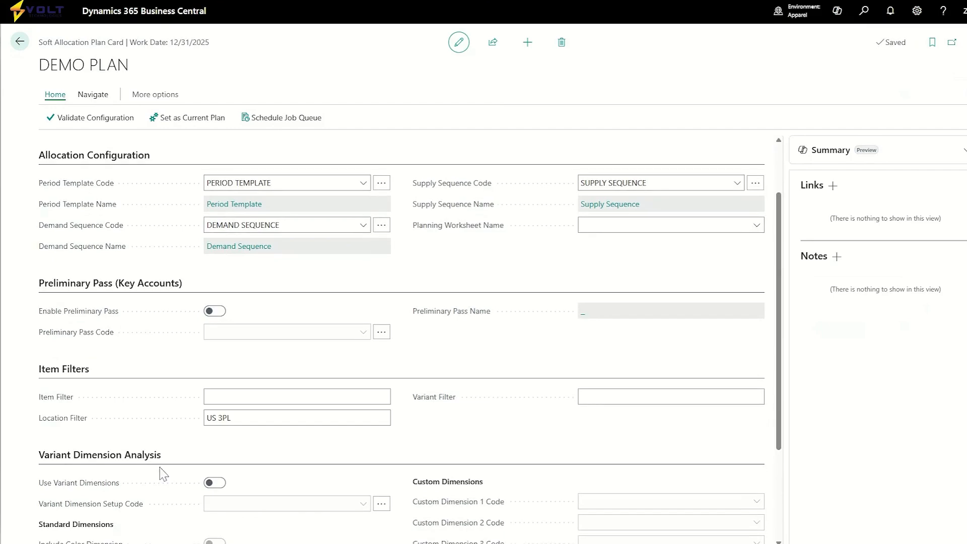
scroll(215, 446, "down", 2)
scroll(215, 448, "down", 1)
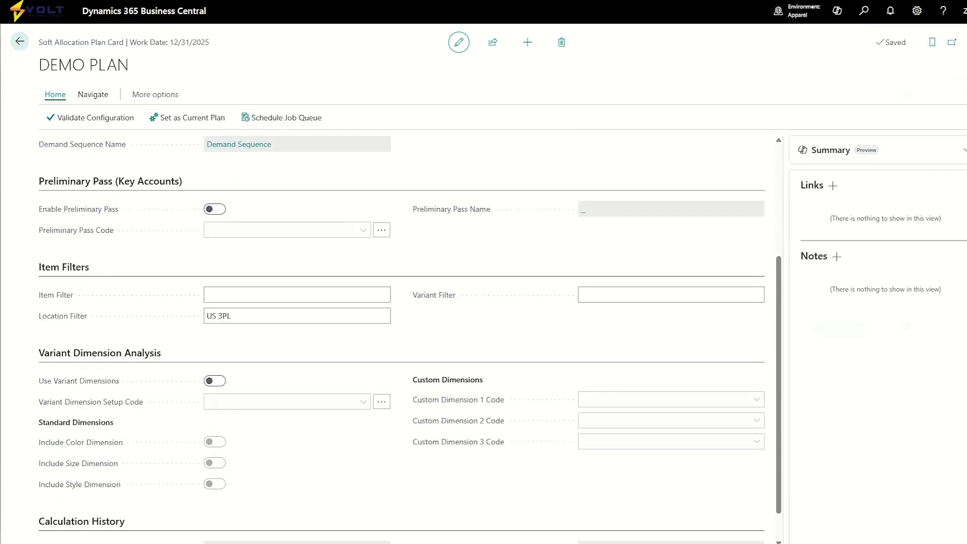
scroll(216, 448, "down", 1)
scroll(409, 340, "up", 5)
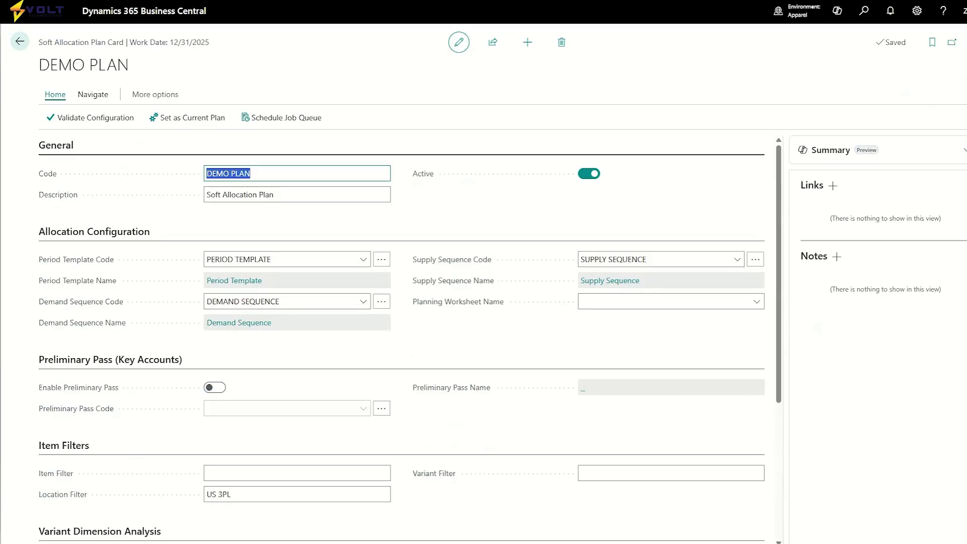
left_click(23, 48)
left_click(22, 46)
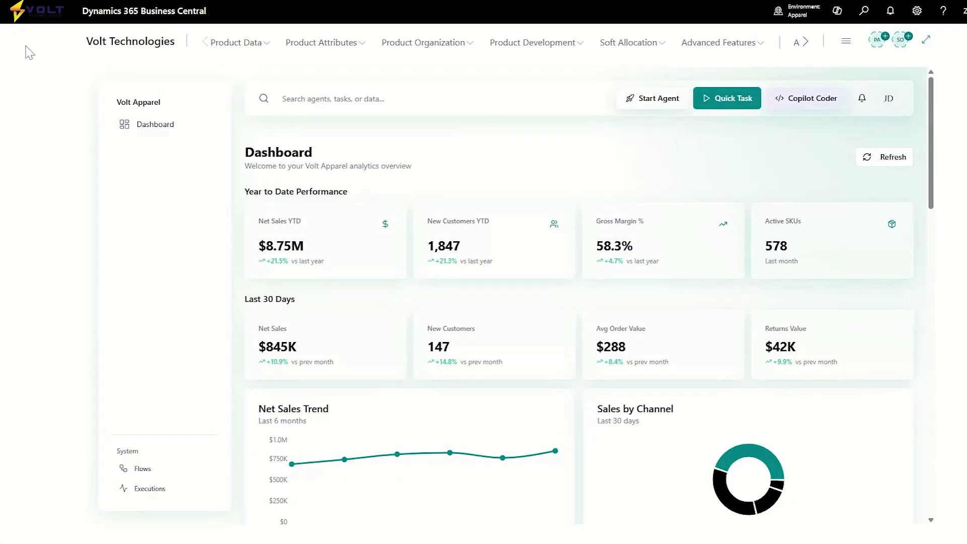
Sort the Sales Orders list by No. in descending order and open the lowest-numbered Trey Research order to view its lines' allocation.
left_click(869, 16)
type("sales order")
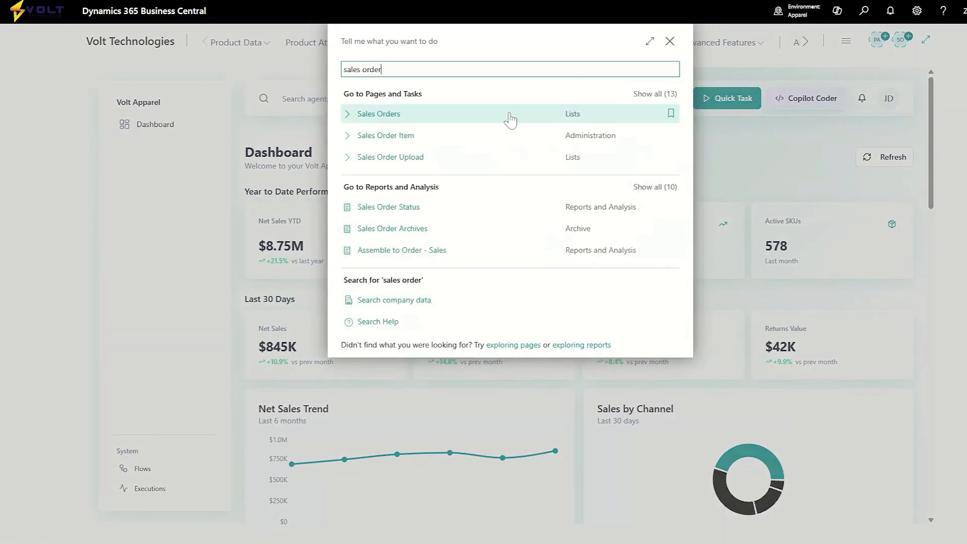
left_click(510, 119)
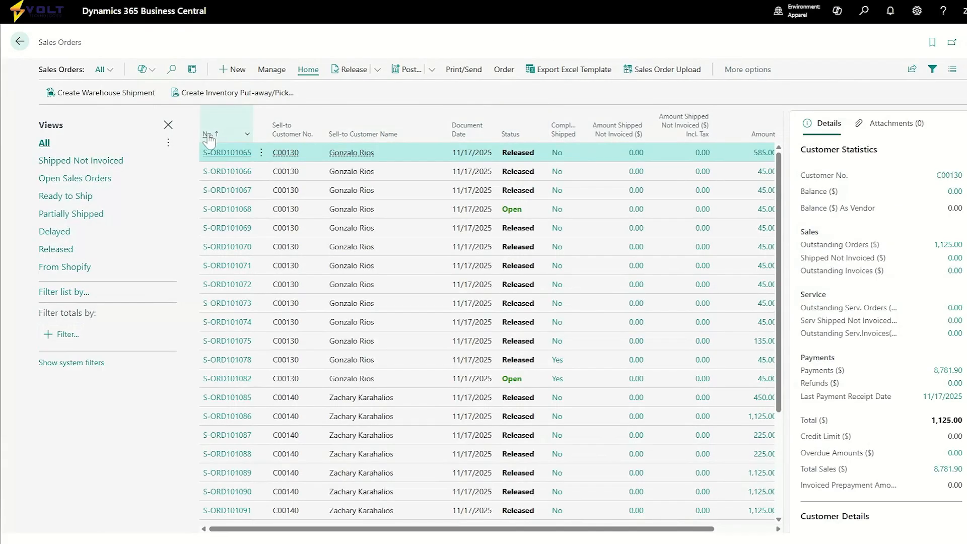
left_click(208, 134)
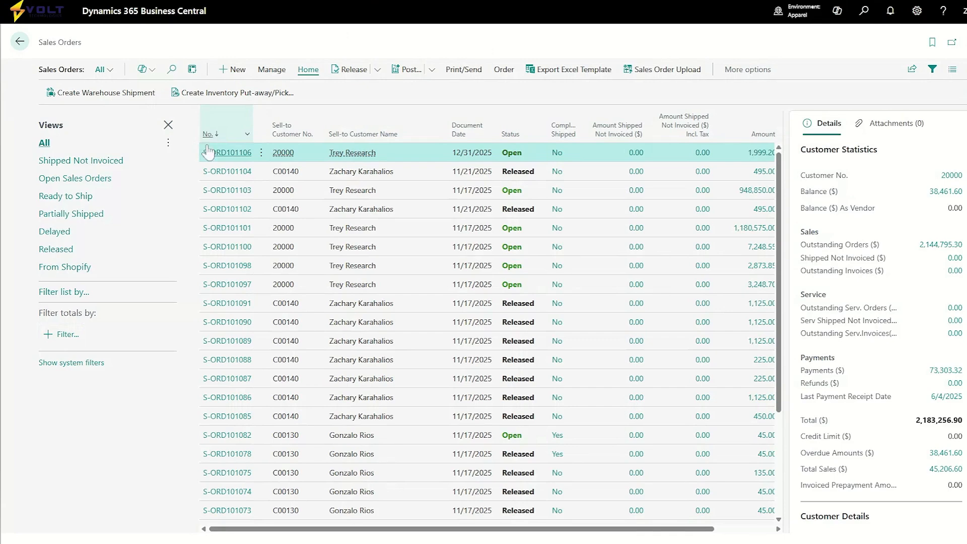
left_click(233, 285)
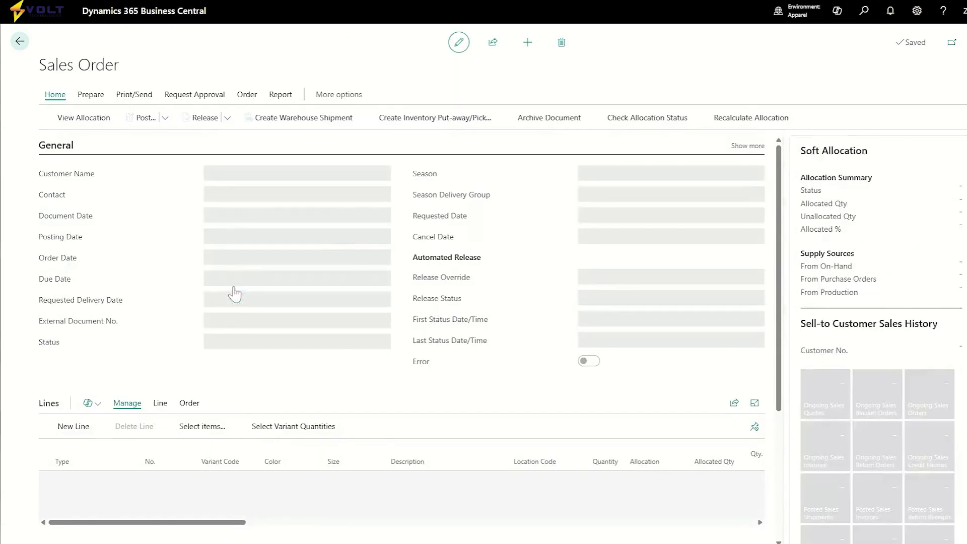
scroll(444, 368, "down", 2)
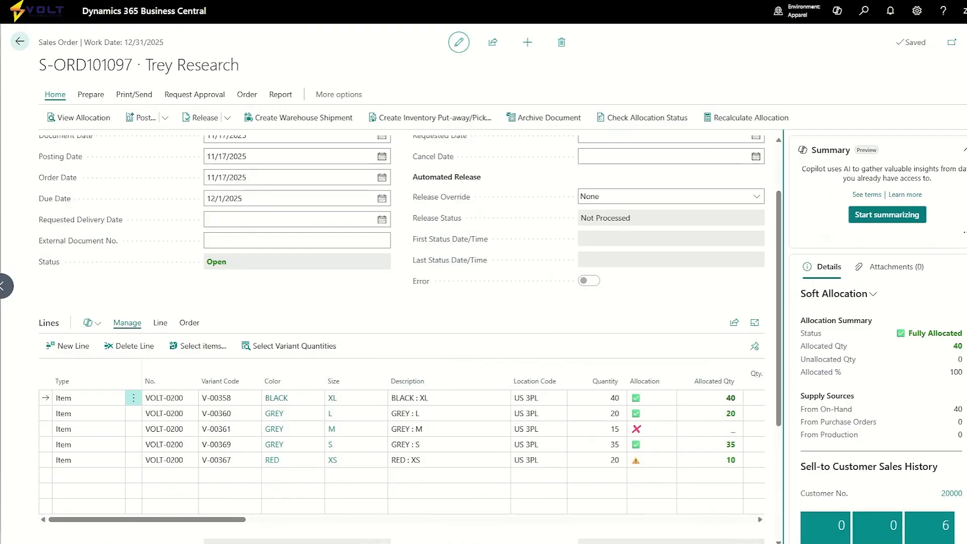
Collapse the Copilot summary and examine the Soft Allocation details for the RED : XS line of the sales order.
left_click(964, 151)
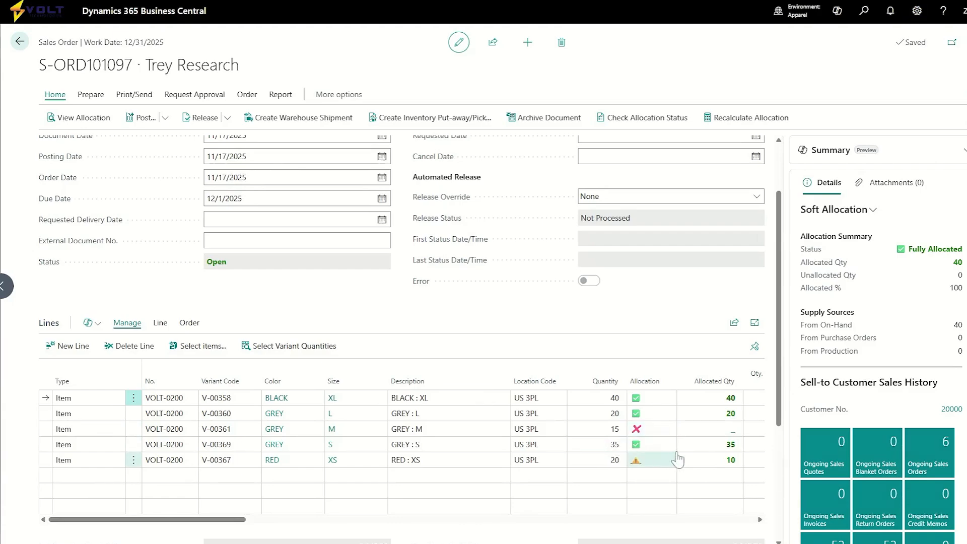
left_click(607, 464)
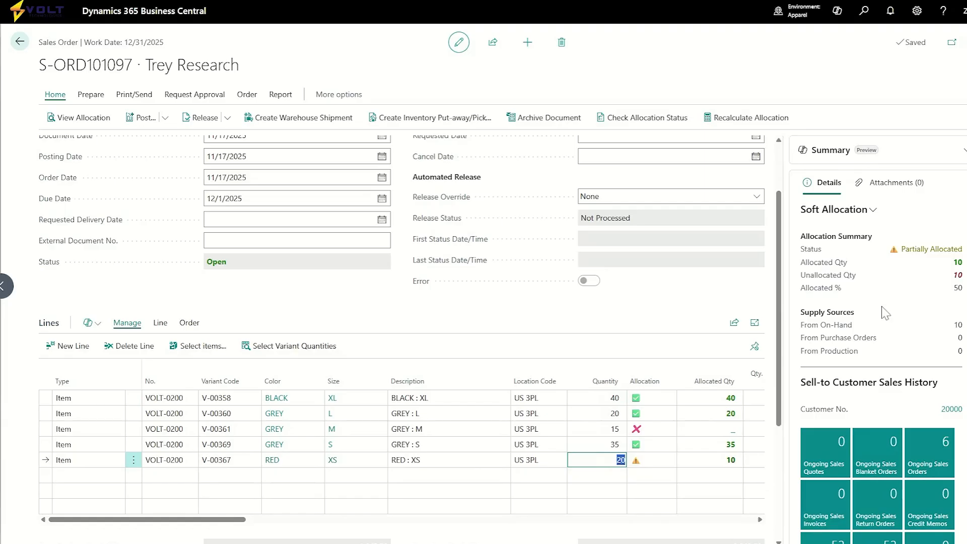
scroll(912, 309, "down", 10)
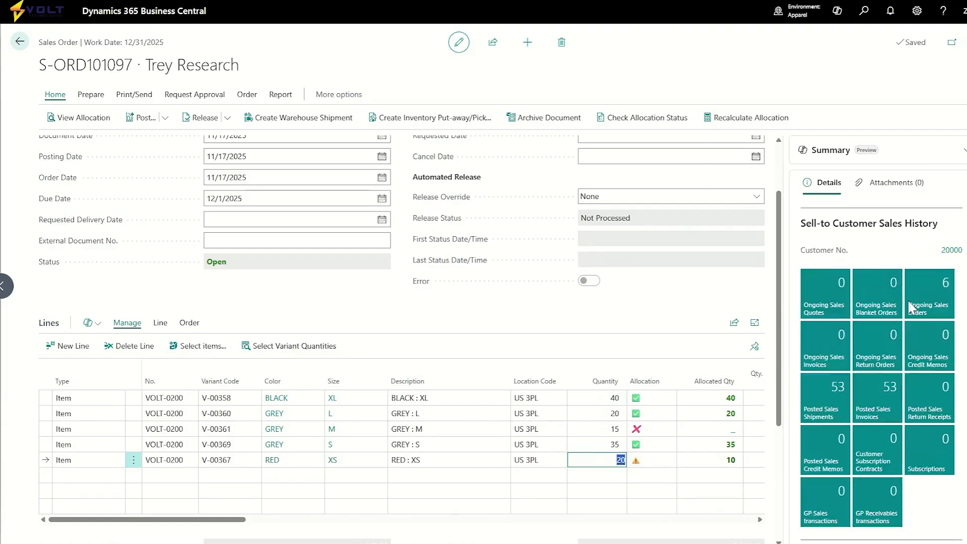
scroll(887, 329, "down", 3)
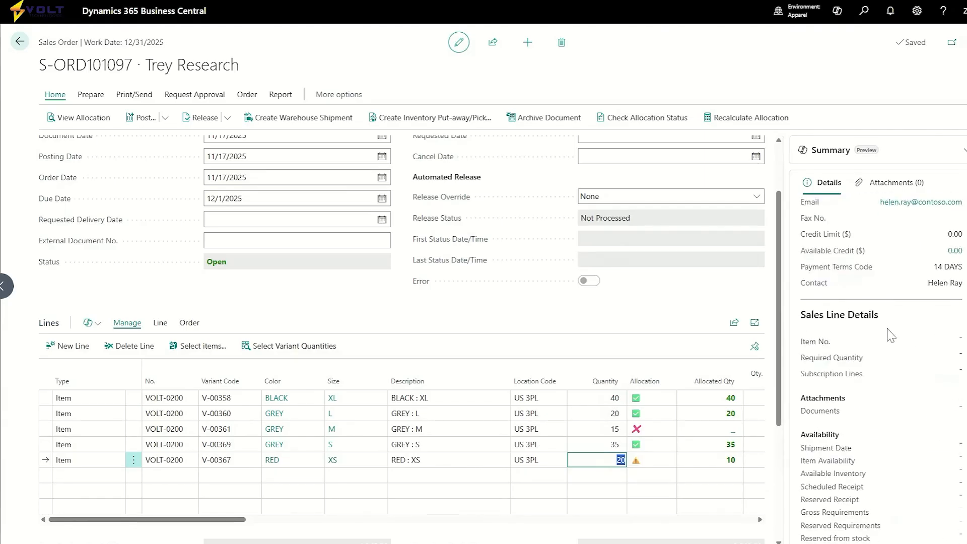
scroll(887, 329, "up", 12)
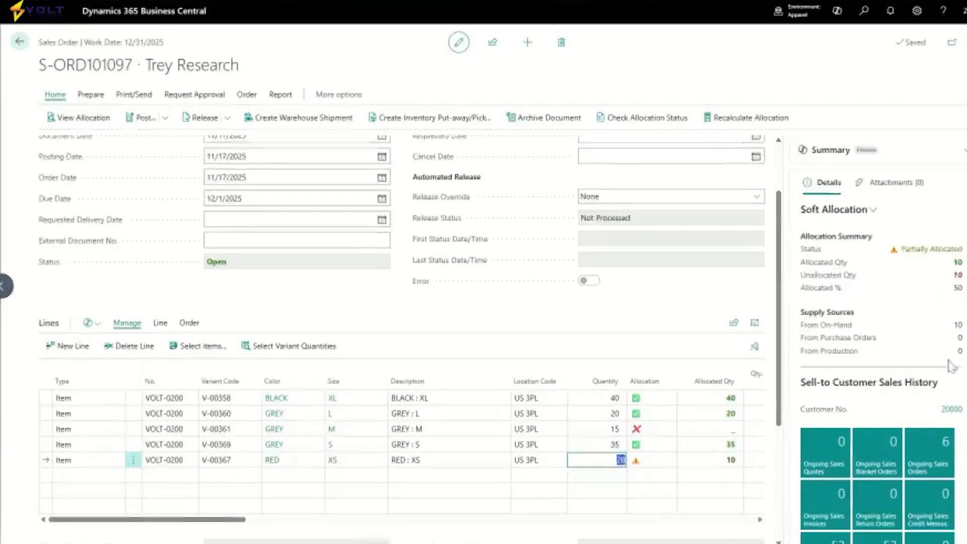
Check the allocation status and supply sources of the GREY : S line and the BLACK : XL line.
left_click(590, 446)
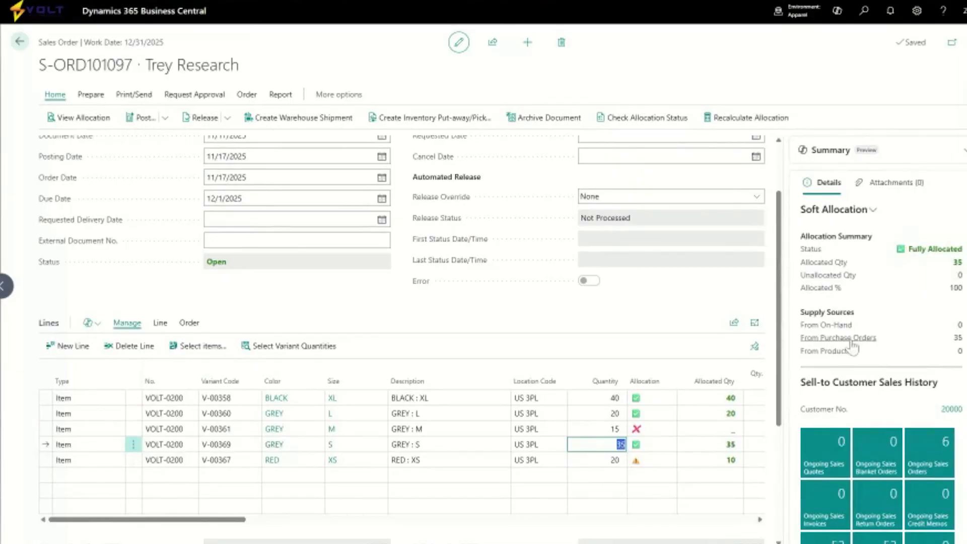
mouse_move(854, 346)
key("Up")
key("Up")
key("Up")
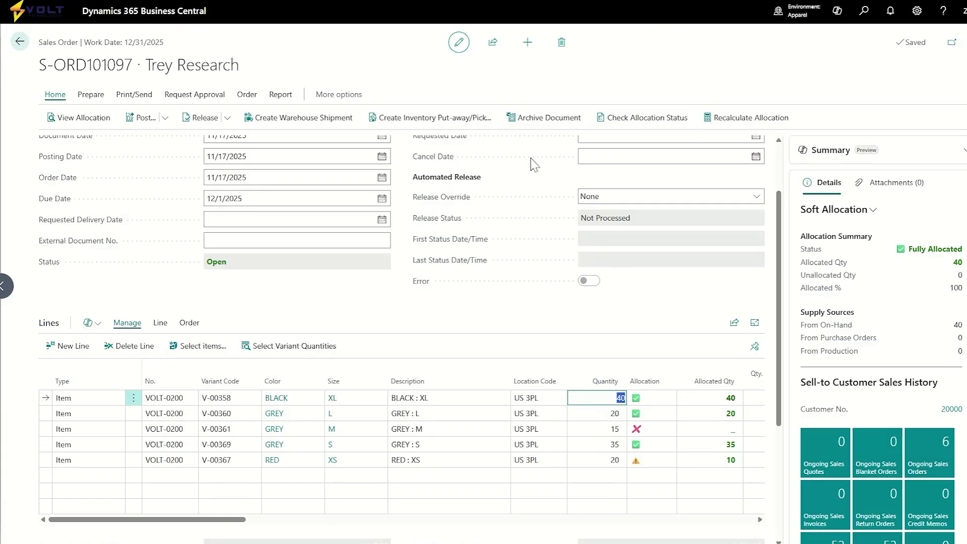
Exit the sales order without releasing it and return from the Sales Orders list to the dashboard.
left_click(20, 41)
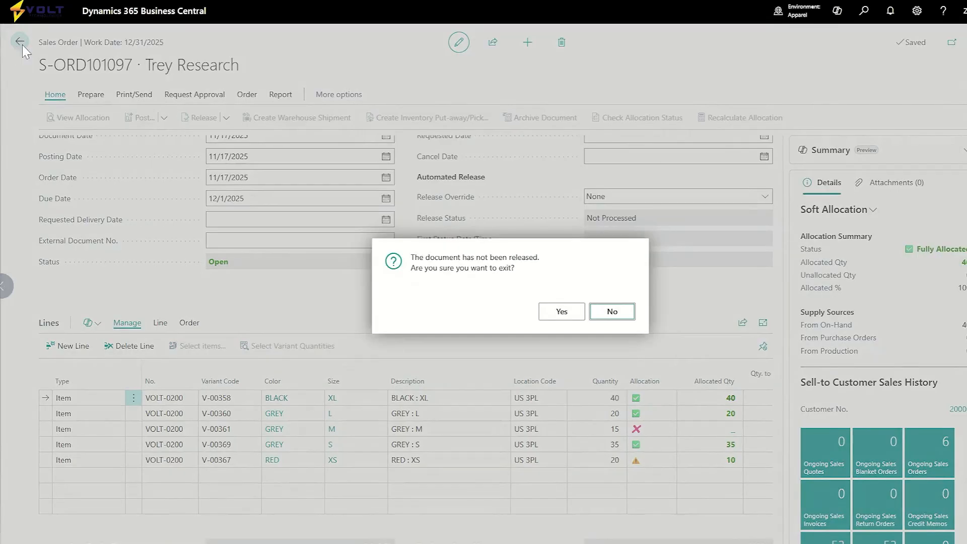
left_click(561, 311)
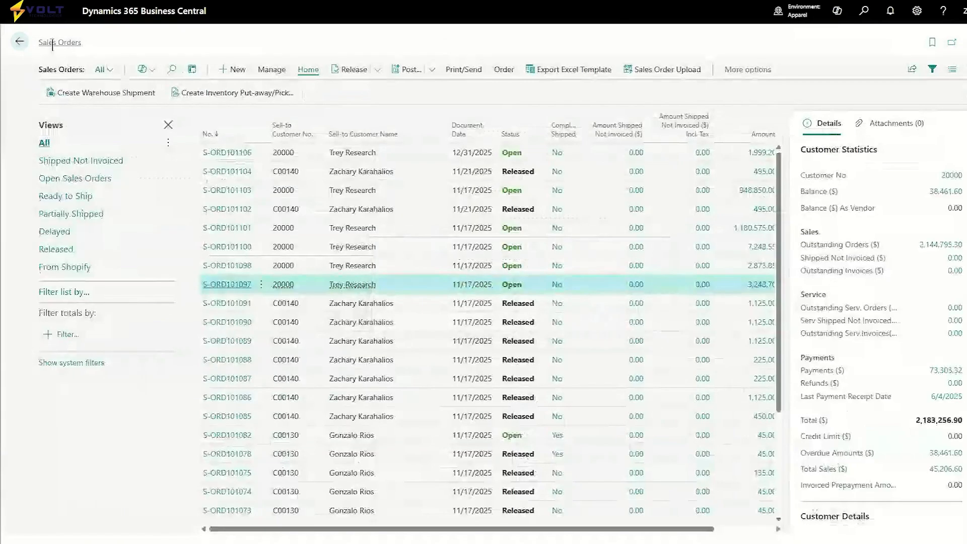
left_click(20, 42)
Search for "soft allocation in" and open the Soft Allocation Inquiry page.
left_click(862, 12)
type("sof")
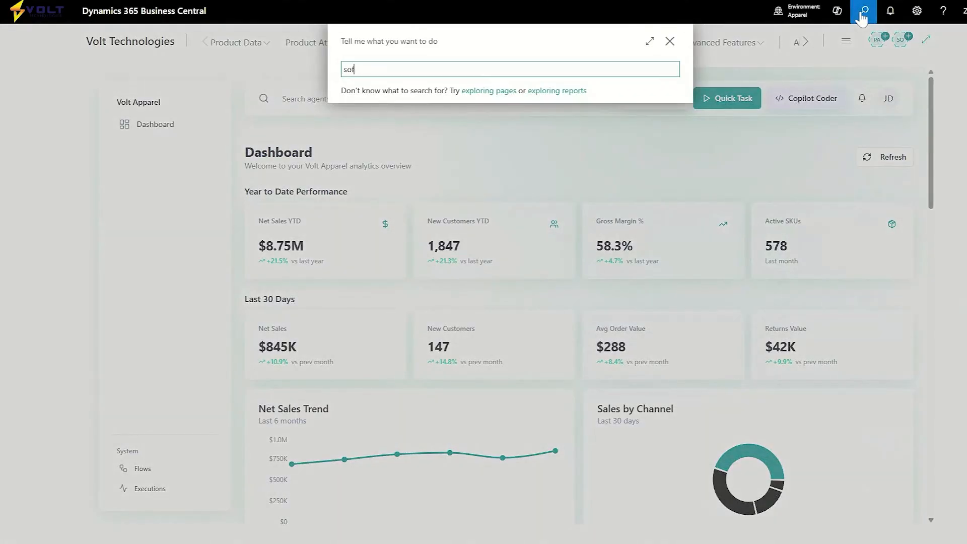
type("t allocation in")
left_click(423, 114)
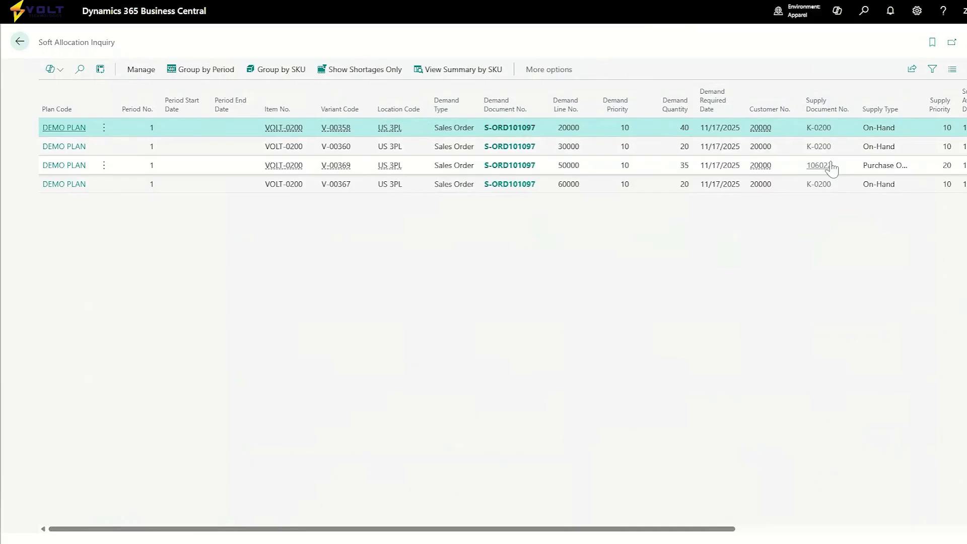
Examine the inquiry's demand and supply documents, priorities, allocated and unallocated quantities and allocation status for each DEMO PLAN entry.
scroll(831, 168, "right", 5)
scroll(780, 169, "left", 5)
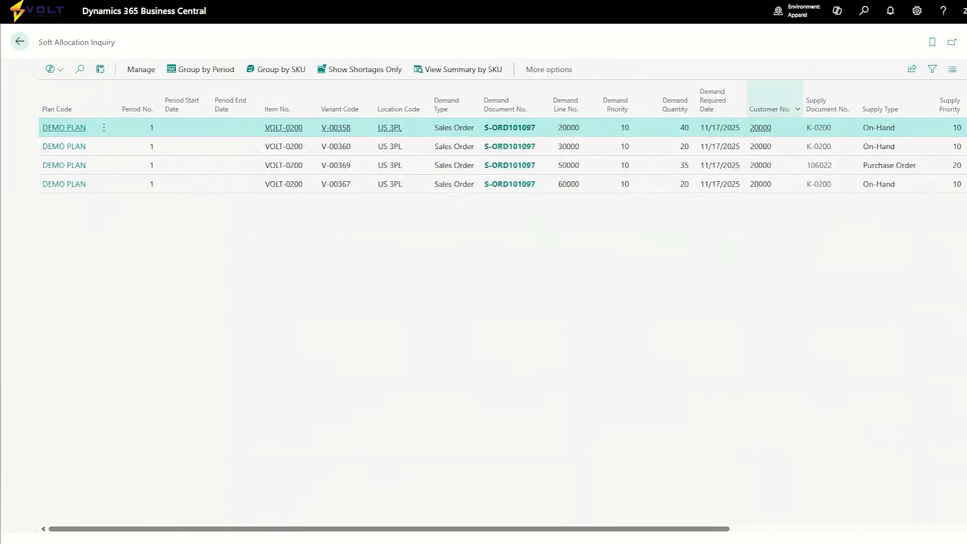
scroll(781, 169, "right", 8)
scroll(755, 169, "right", 1)
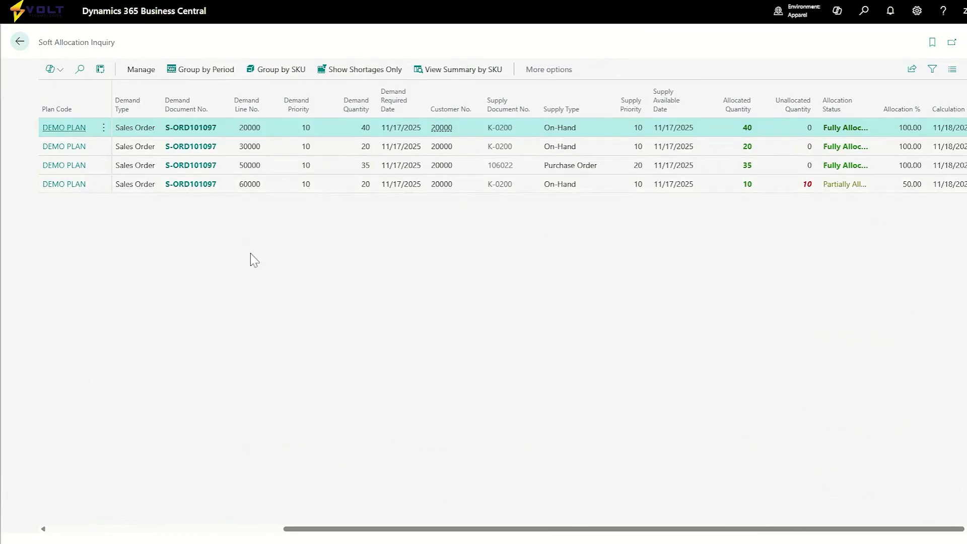
scroll(355, 173, "left", 5)
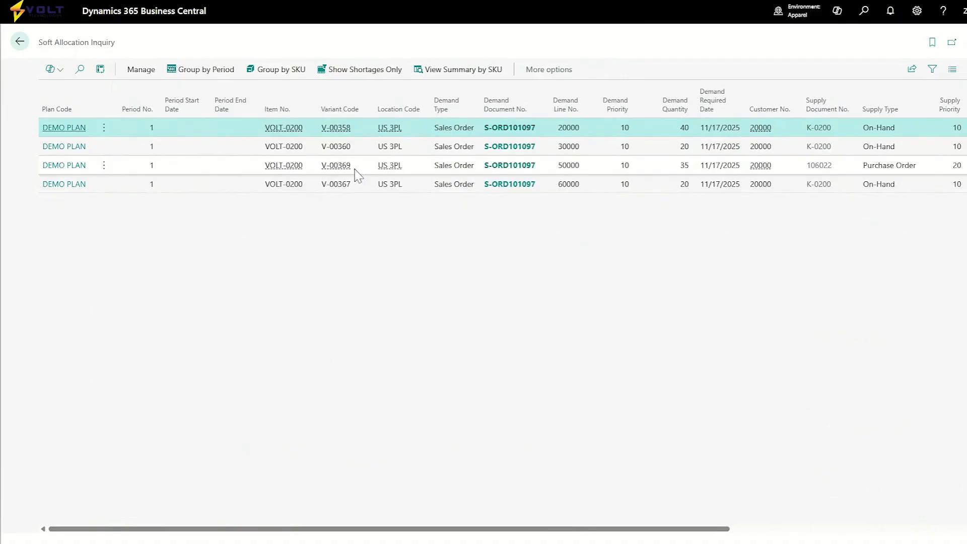